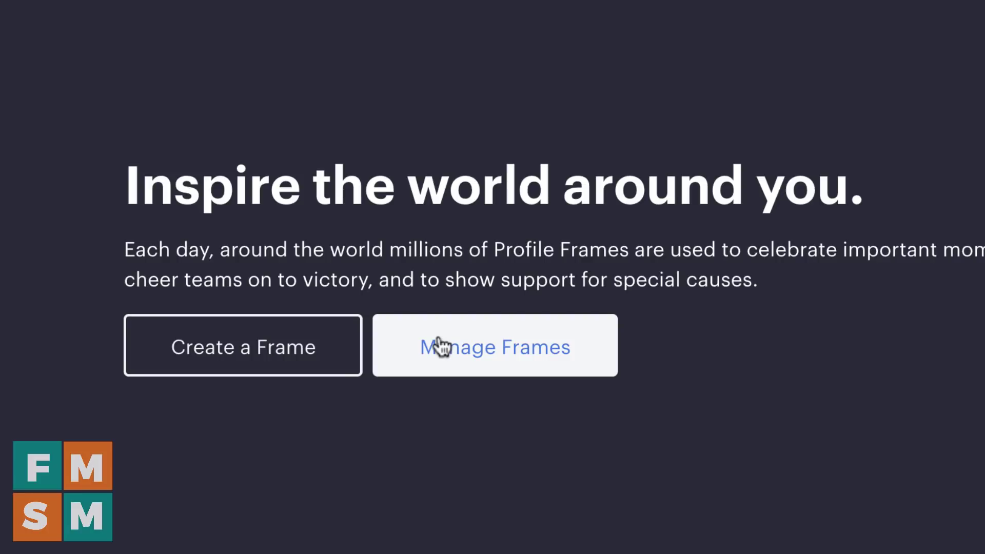
Step: Start a new Facebook camera frame with Create a Frame on the landing page
click(238, 351)
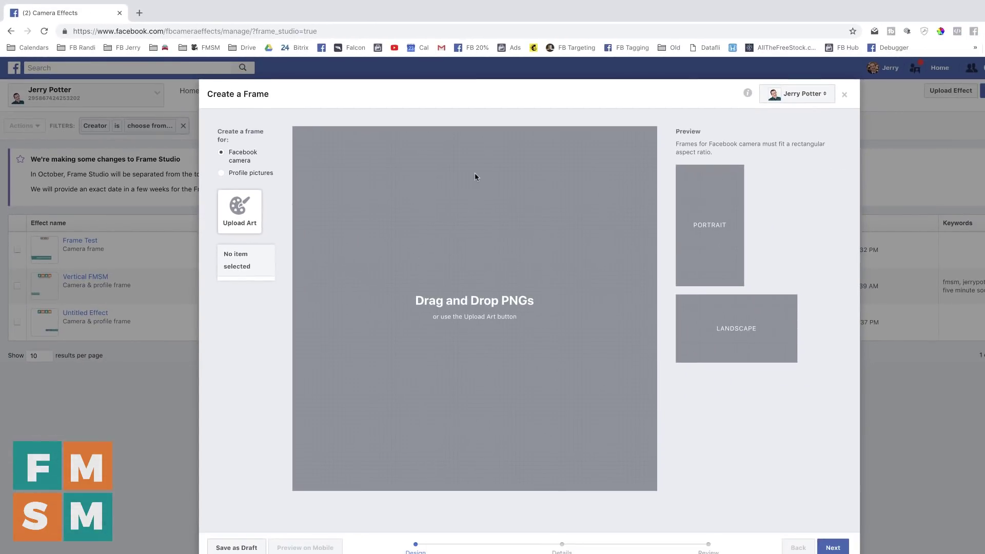
mouse_move(720, 220)
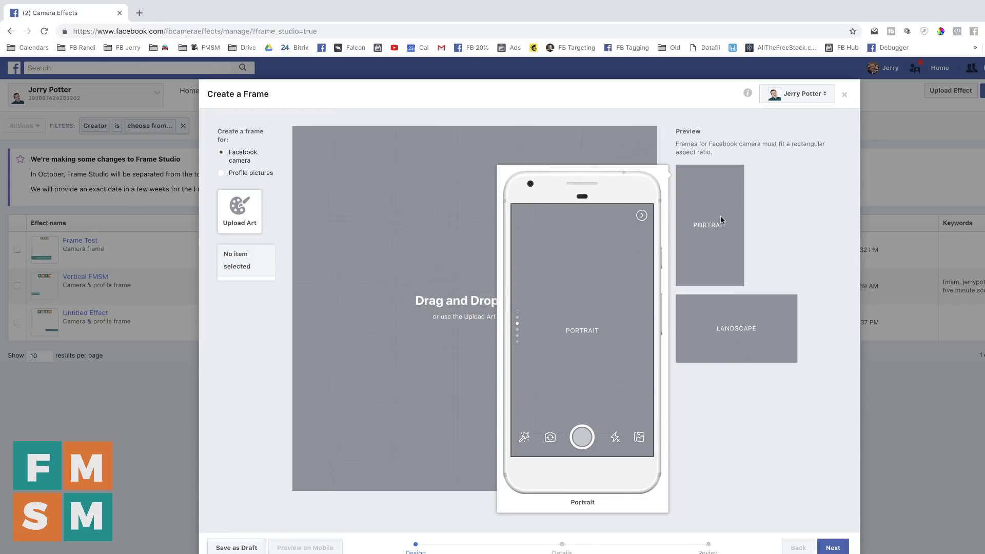
mouse_move(739, 323)
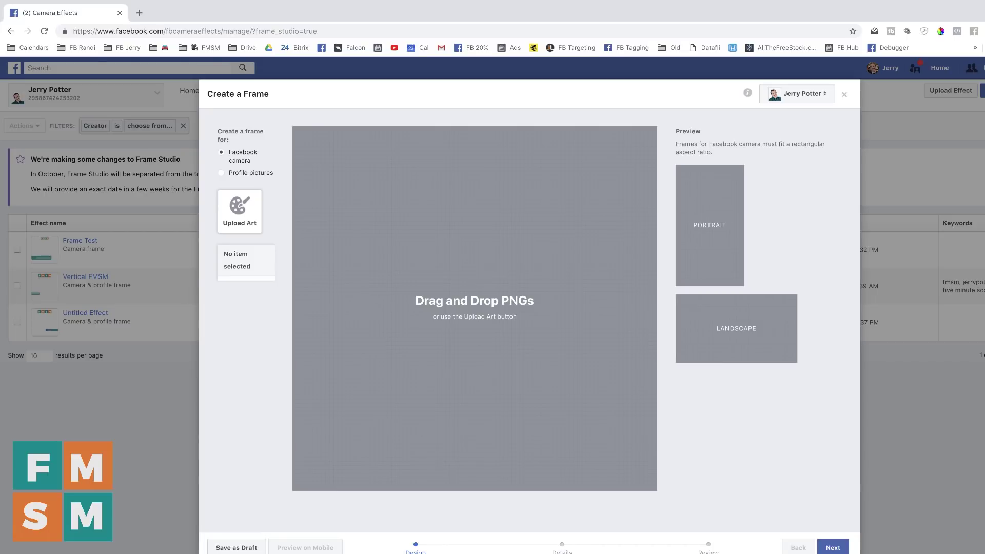
drag(982, 367, 407, 192)
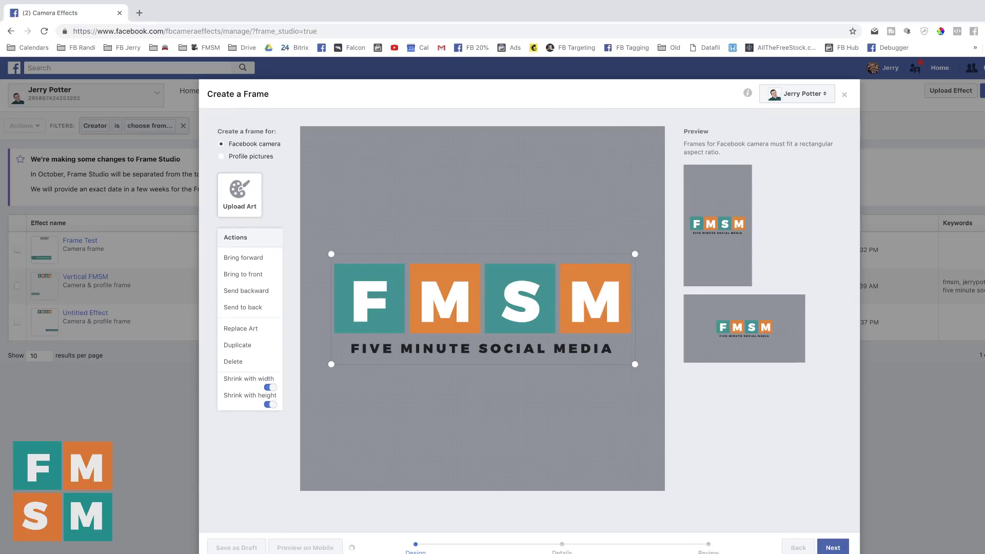
drag(983, 433, 463, 412)
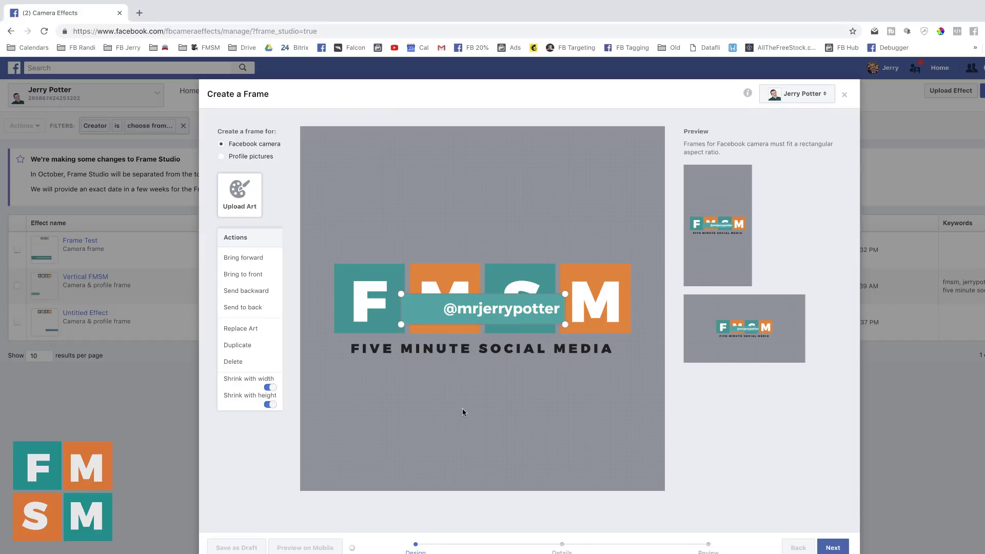
drag(482, 310, 466, 401)
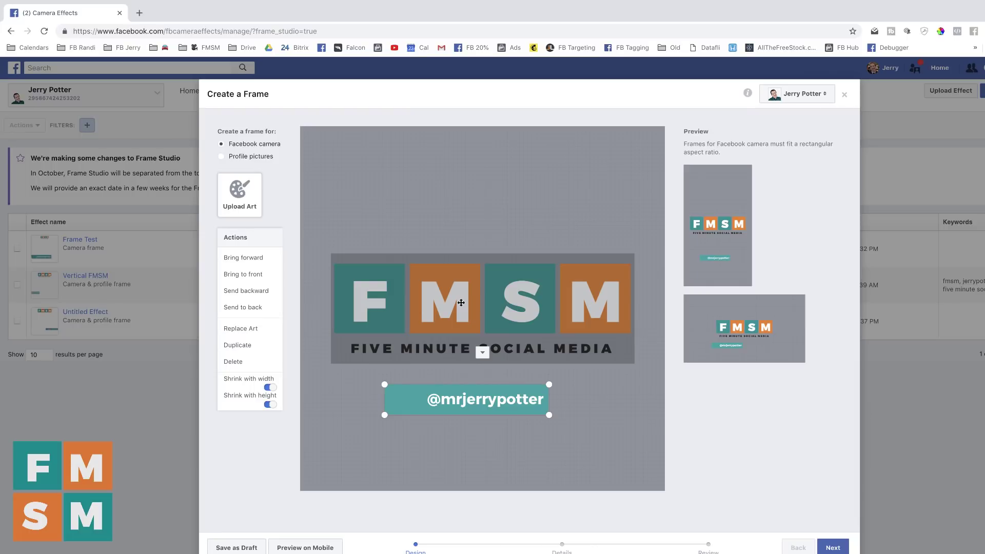
drag(489, 300, 490, 180)
drag(519, 398, 532, 347)
drag(481, 199, 480, 198)
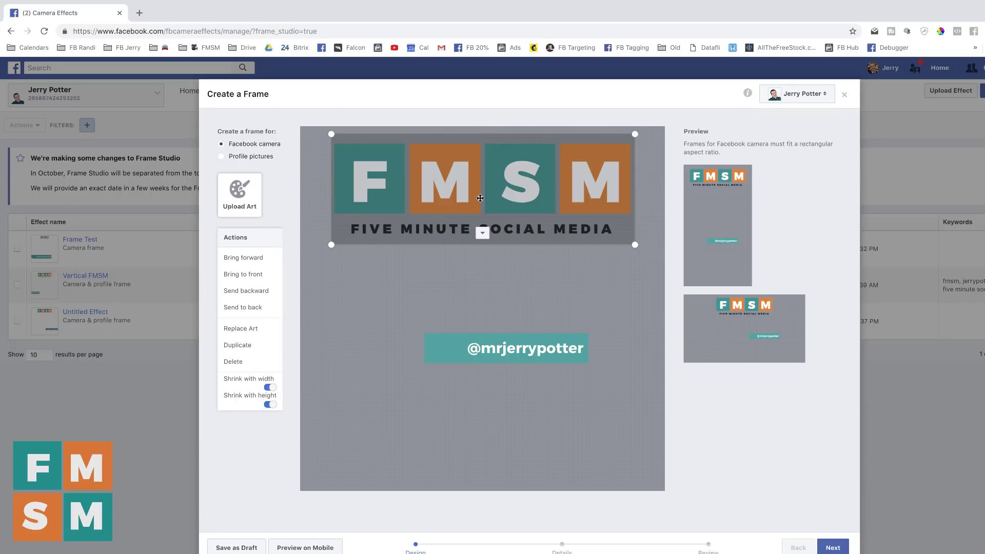
Step: Resize the FMSM logo smaller and snap it to the Centered guide along the top edge
drag(480, 198, 480, 198)
drag(331, 244, 491, 187)
drag(560, 157, 491, 157)
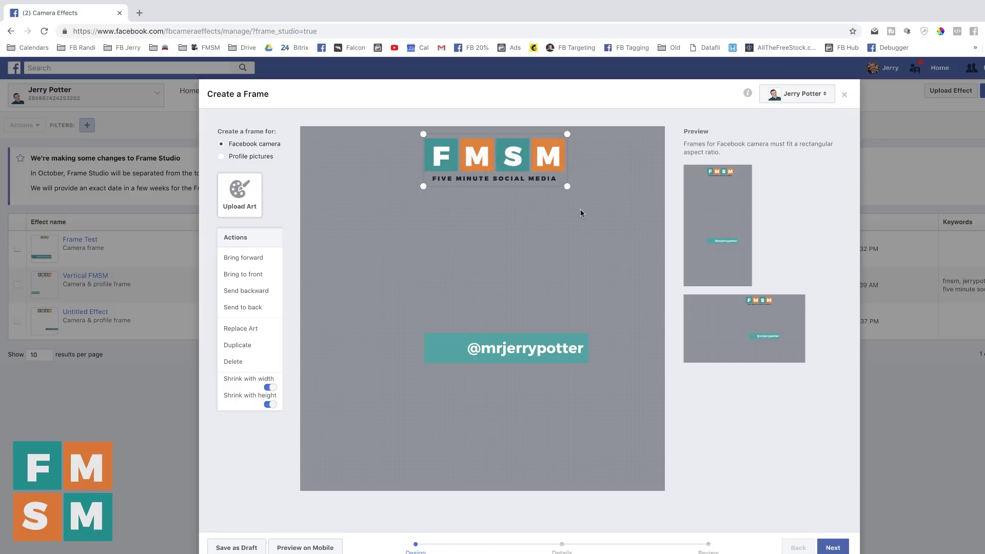
mouse_move(740, 216)
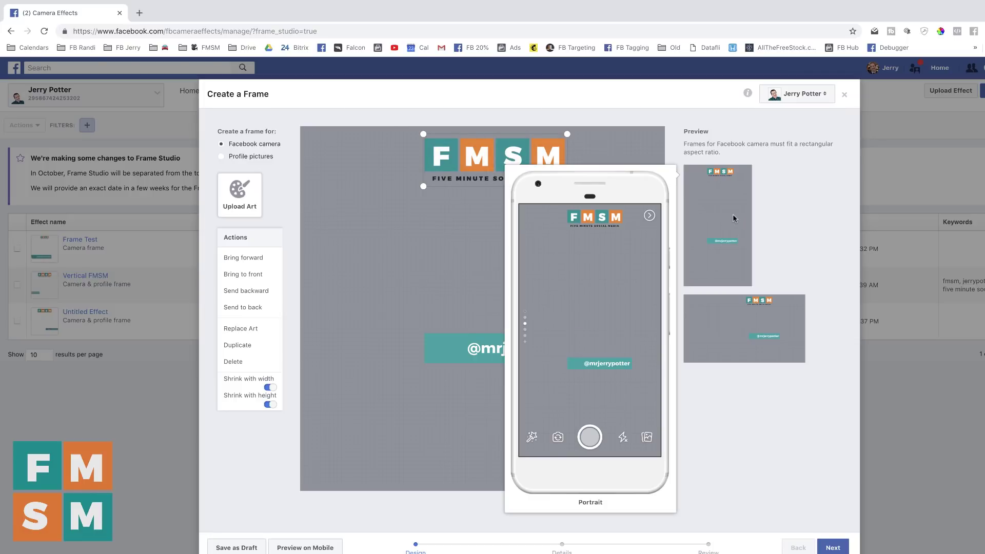
mouse_move(743, 318)
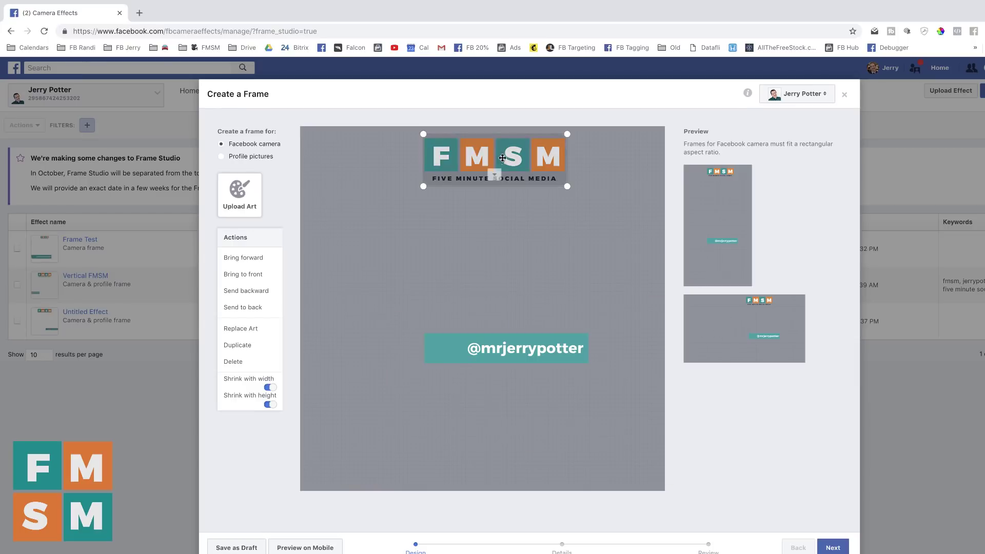
drag(501, 160, 480, 152)
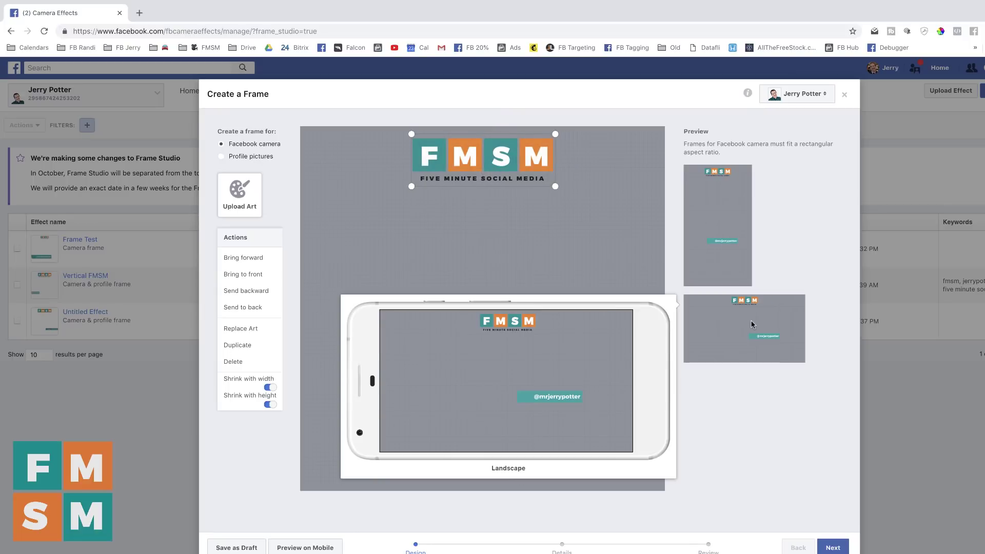
click(500, 341)
drag(524, 344, 402, 401)
mouse_move(721, 247)
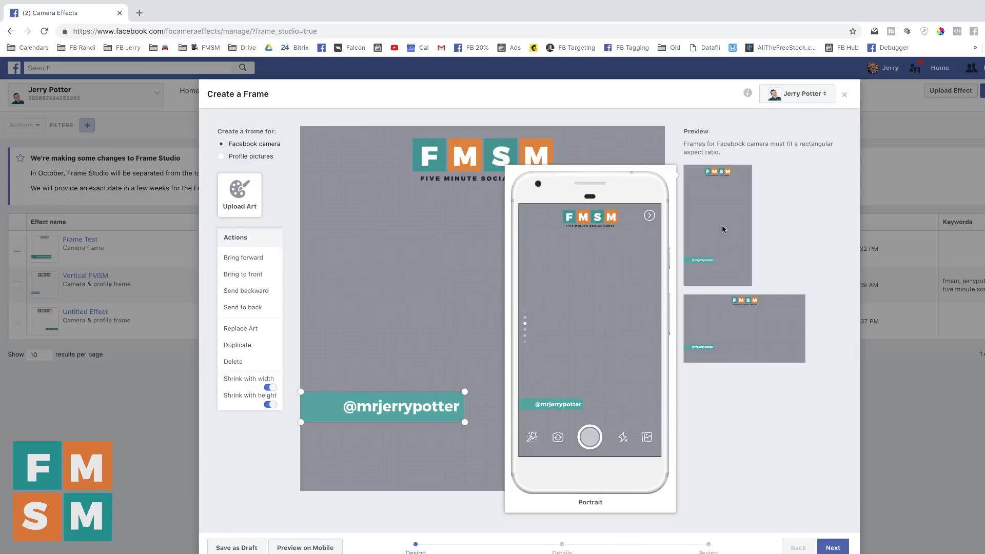
mouse_move(729, 332)
mouse_move(383, 406)
mouse_down()
mouse_move(386, 468)
mouse_move(382, 336)
mouse_move(382, 388)
mouse_move(398, 416)
mouse_up()
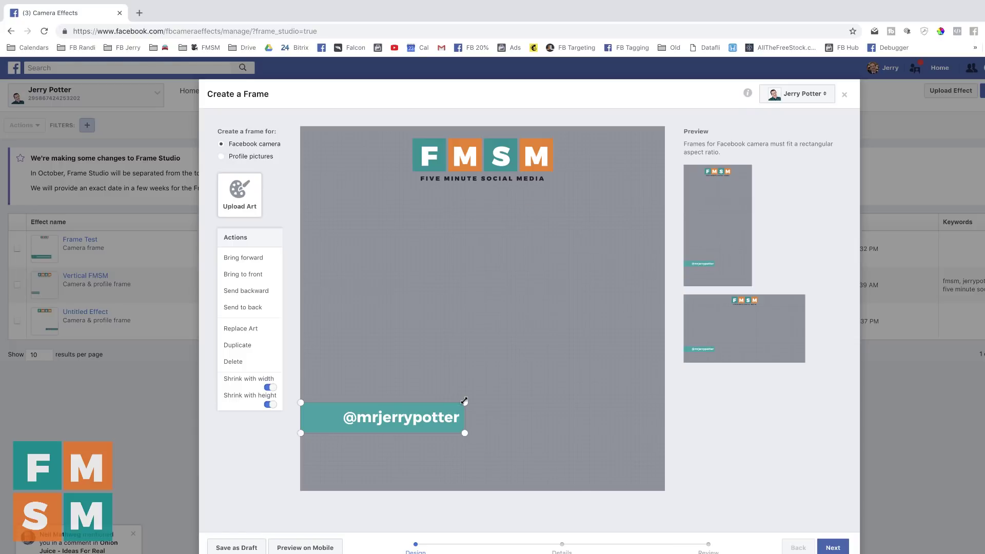
drag(465, 403, 555, 383)
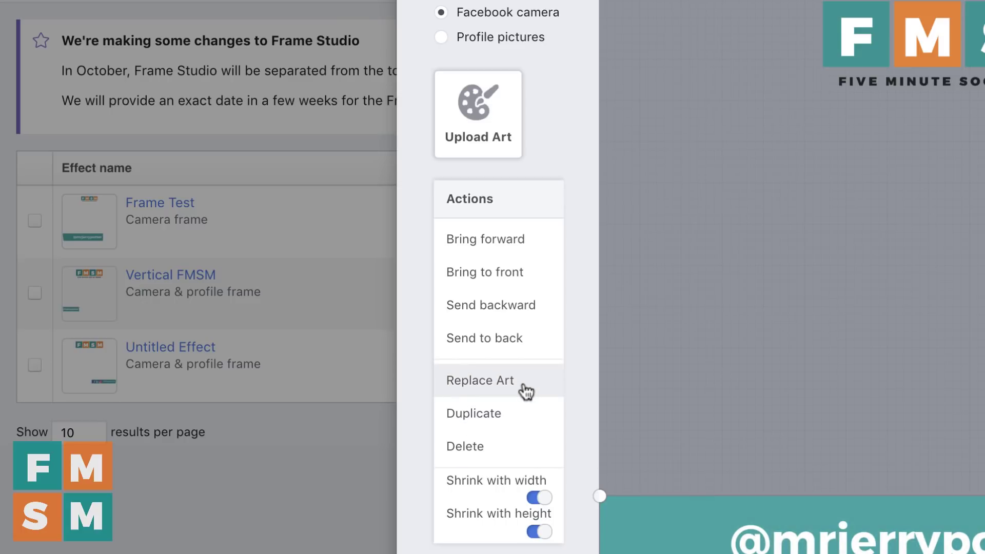
click(481, 421)
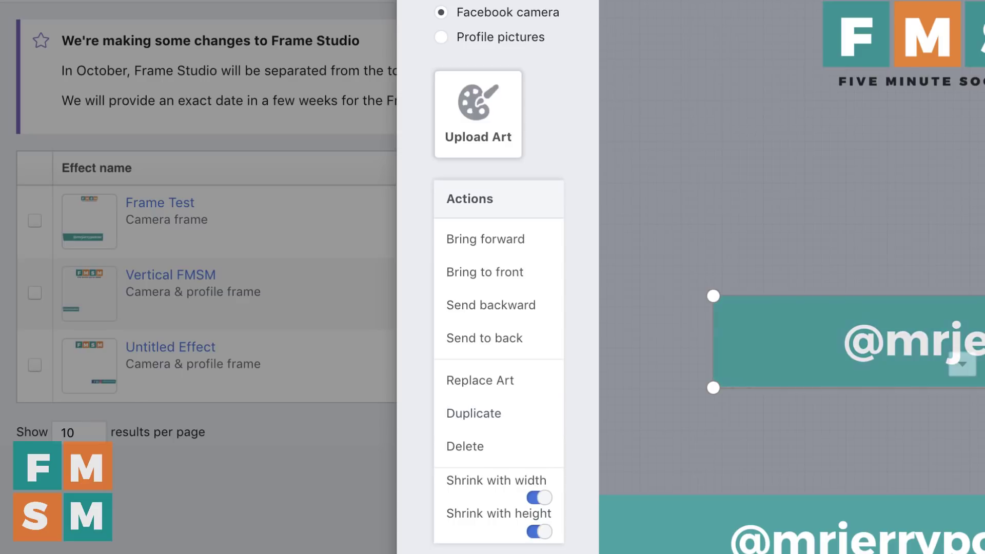
click(490, 449)
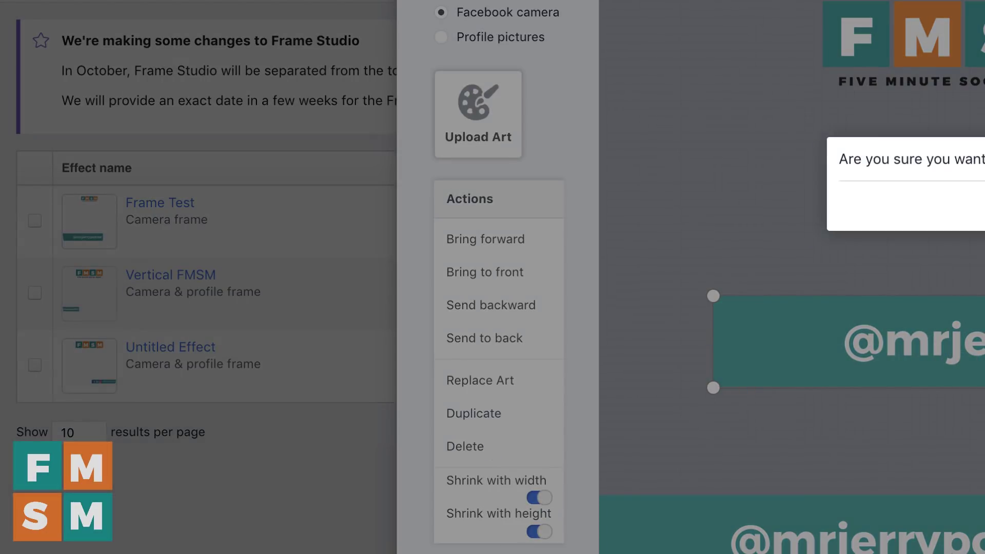
key(Return)
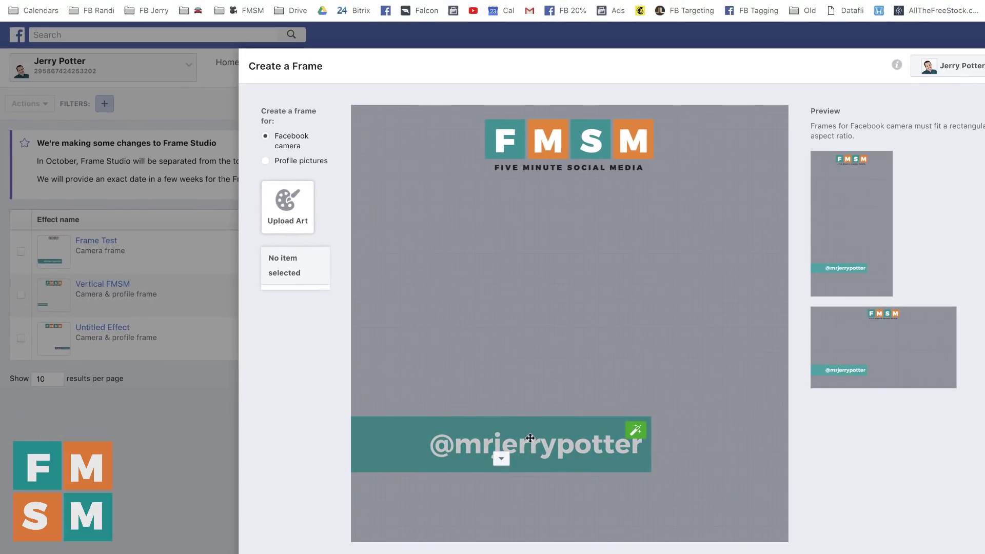
Step: Select the banner, view its arrangement actions, and check the frame in the previews
click(873, 539)
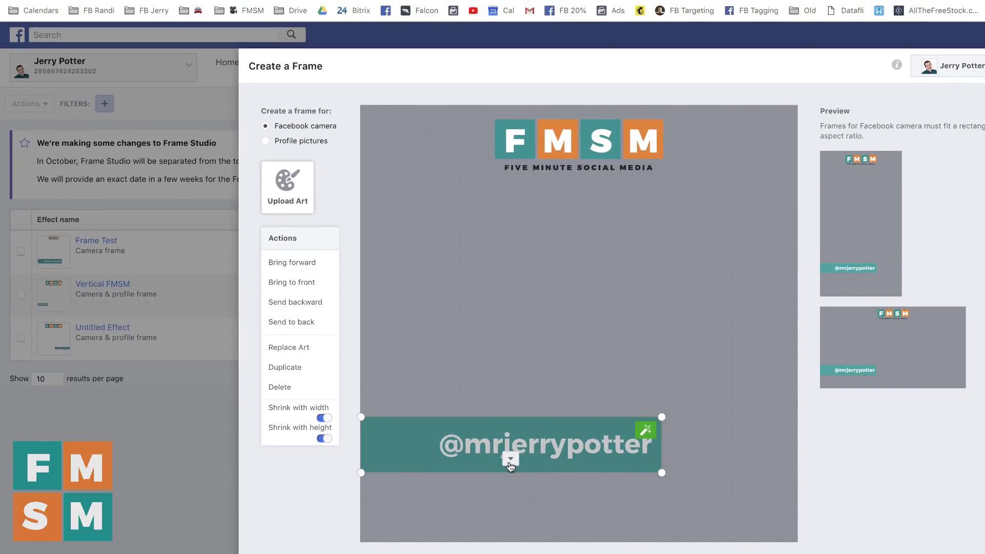
click(510, 459)
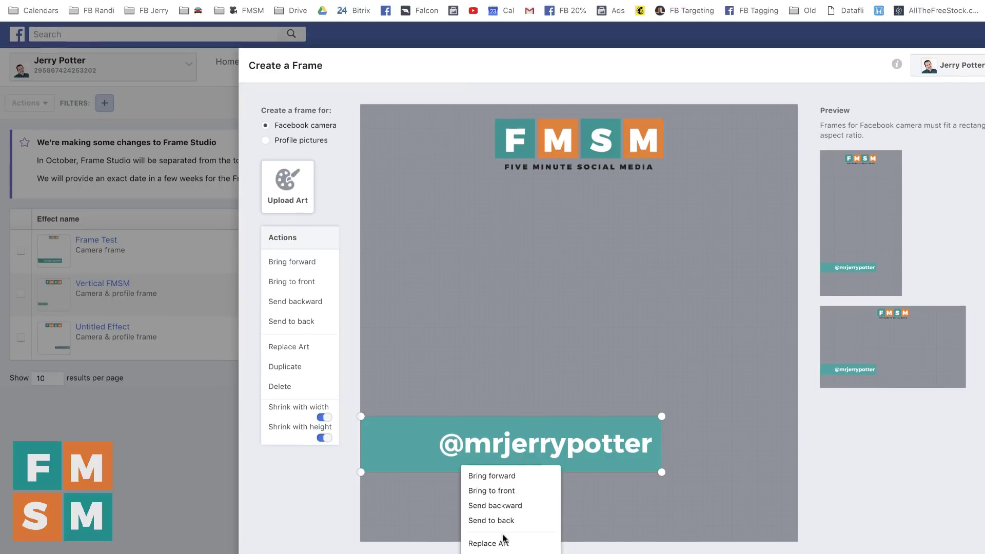
click(414, 356)
click(432, 432)
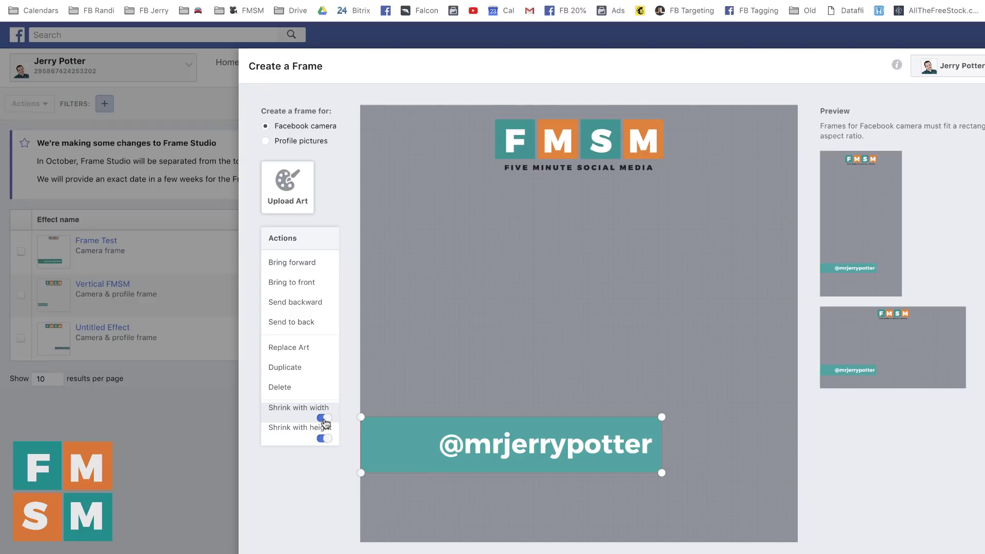
click(582, 336)
mouse_move(850, 270)
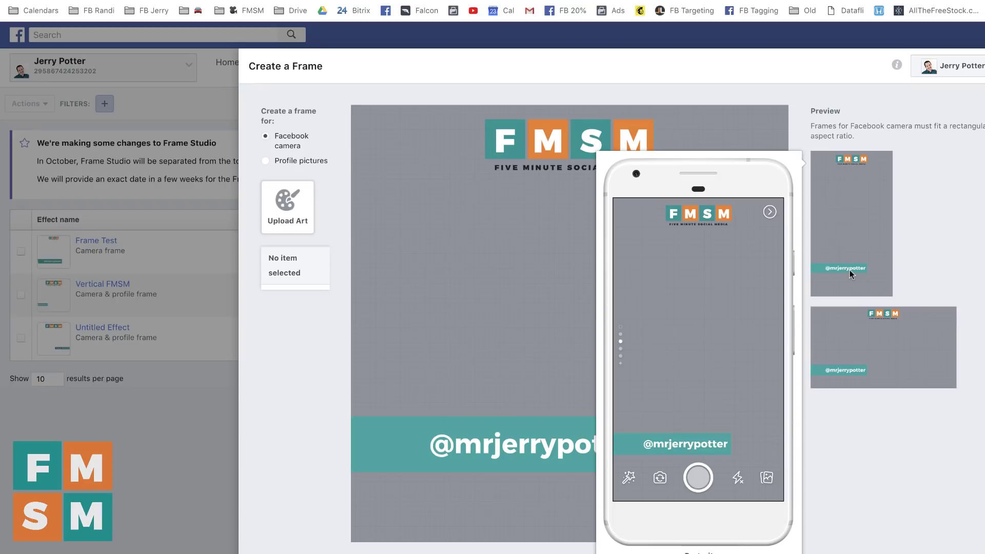
mouse_move(848, 359)
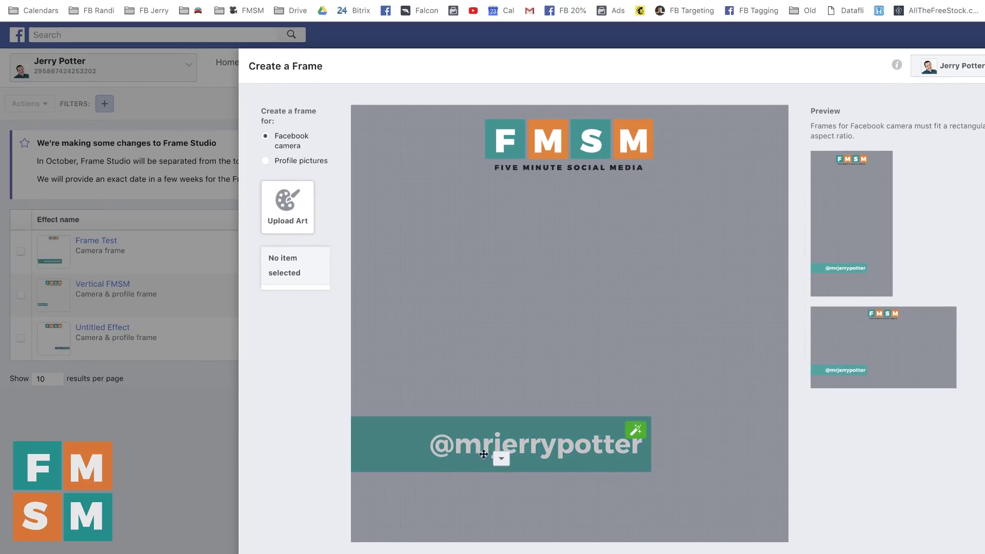
Step: Turn on Shrink with height for the banner and compare the portrait and landscape previews
click(501, 456)
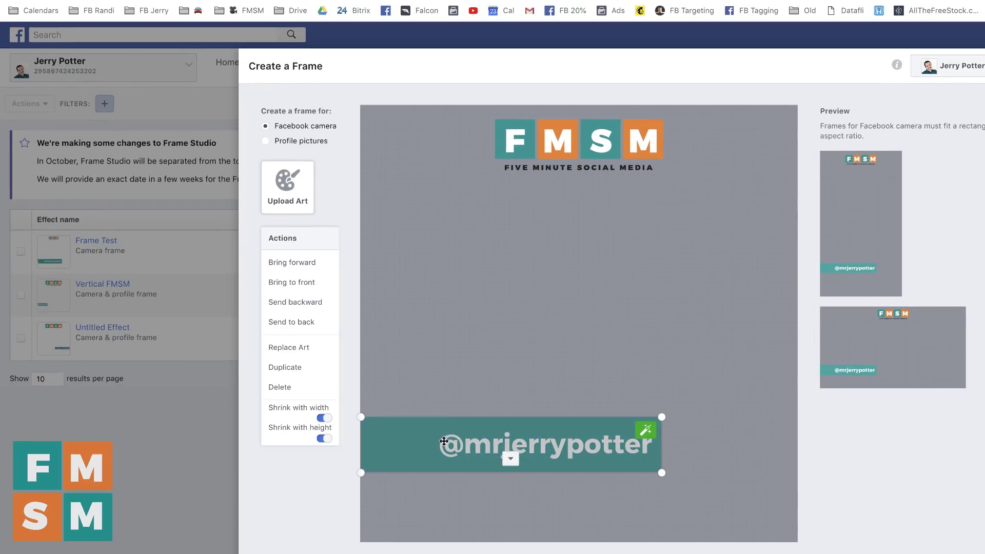
click(325, 439)
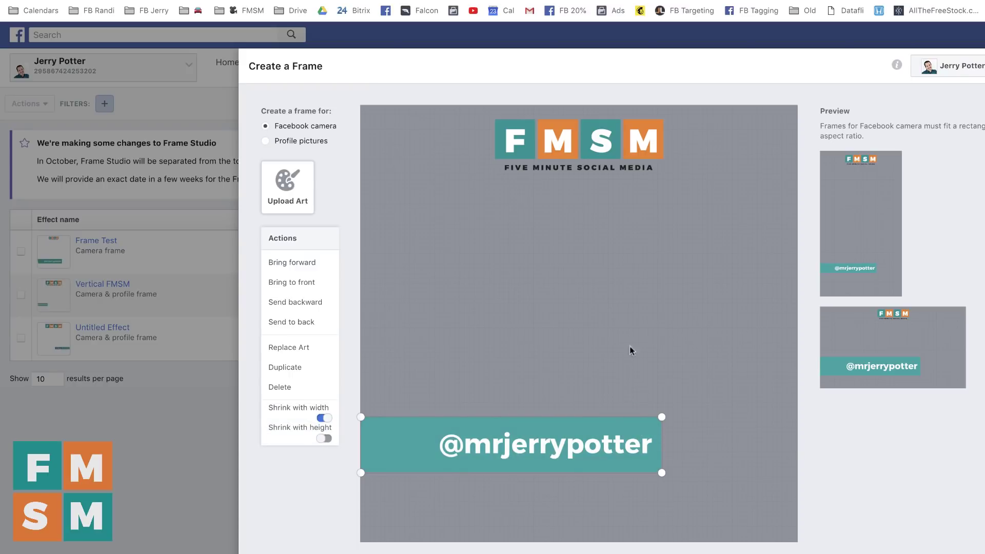
mouse_move(855, 243)
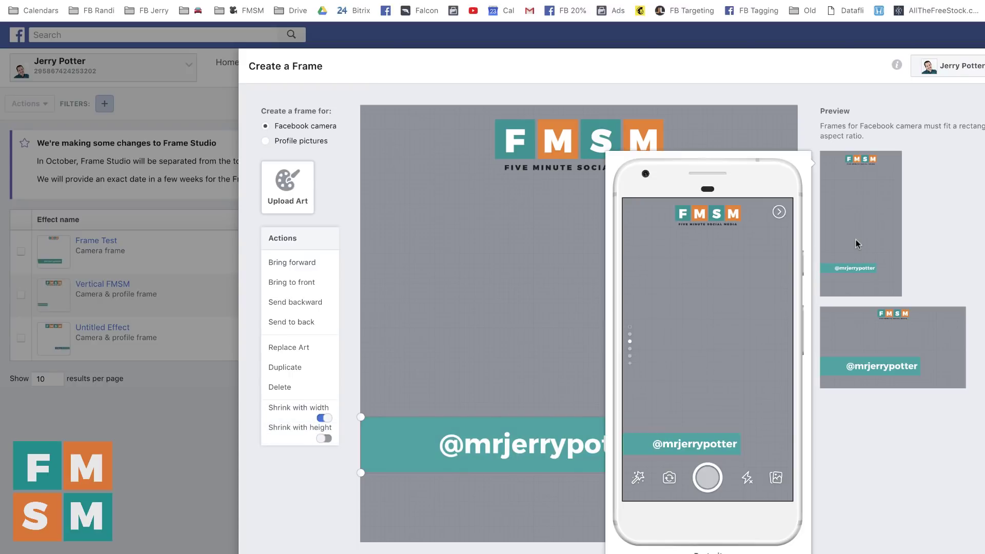
mouse_move(888, 339)
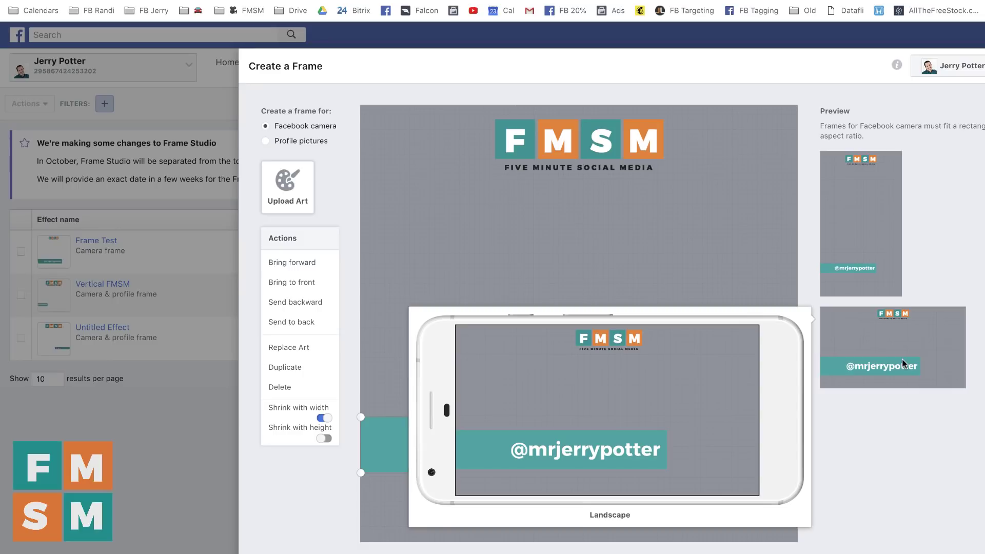
click(326, 440)
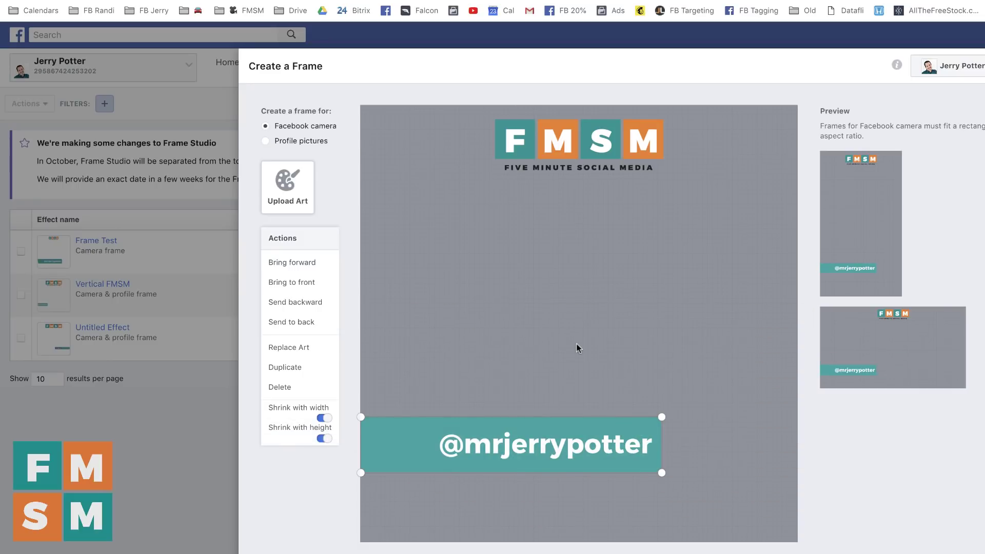
mouse_move(904, 377)
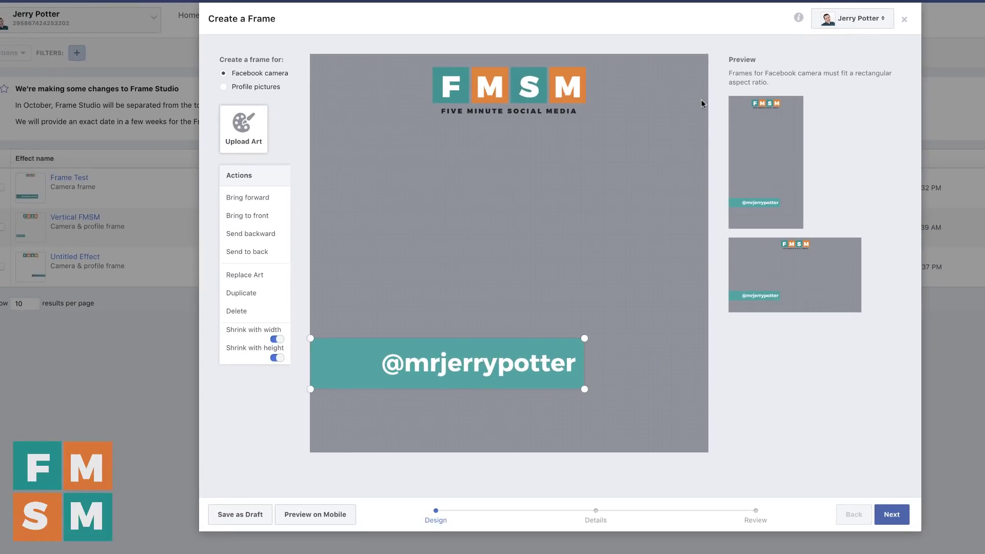
Step: Save as draft, send a Preview on Mobile, and reopen the Untitled Effect draft
click(235, 515)
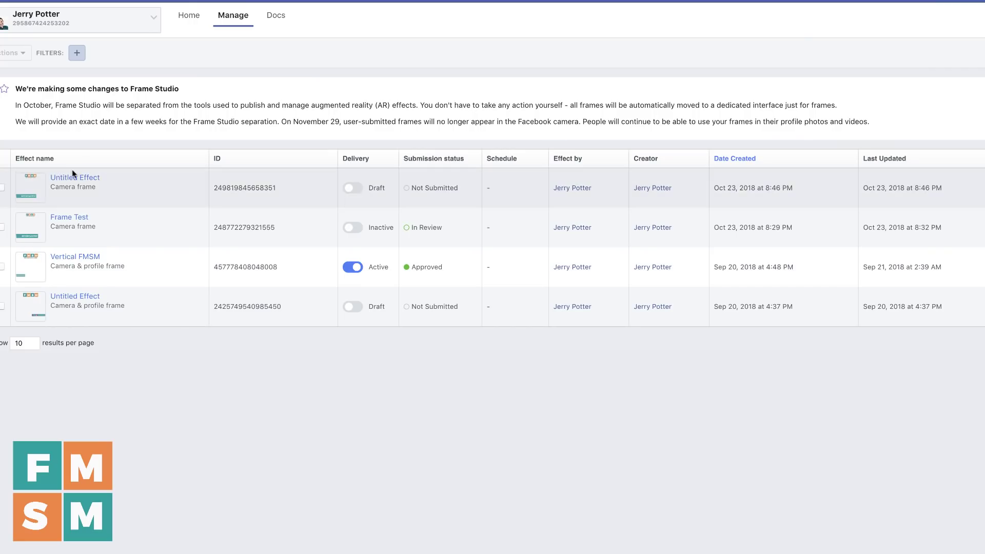
click(75, 175)
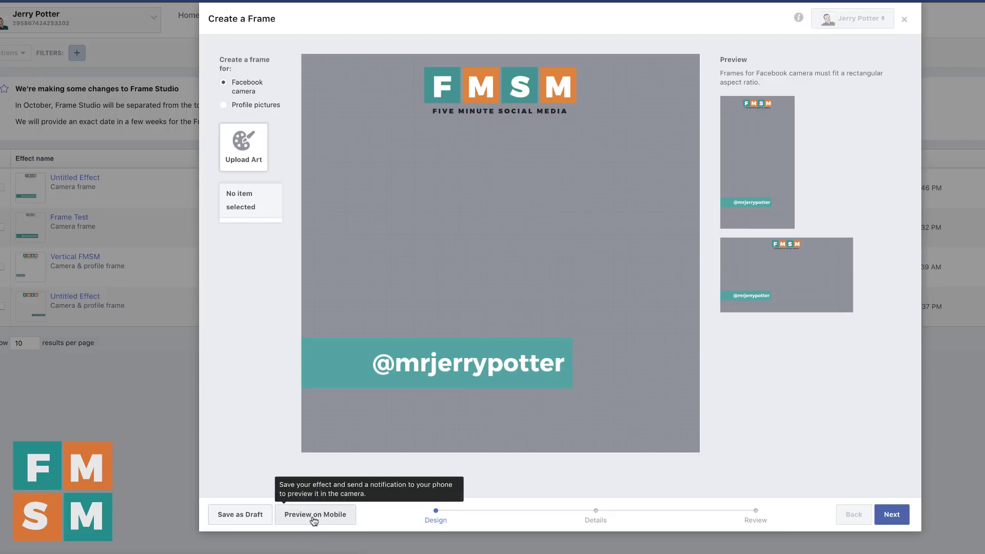
click(313, 517)
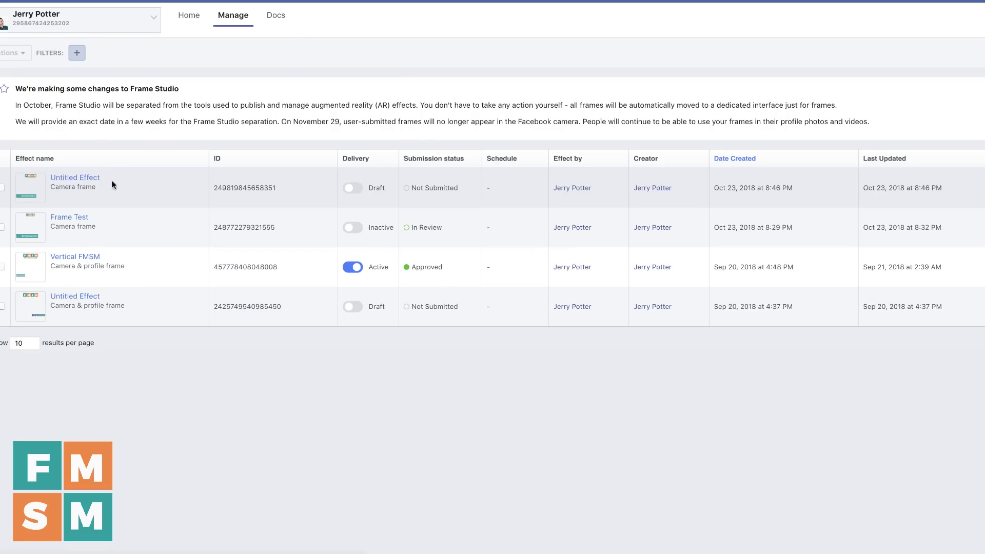
click(73, 178)
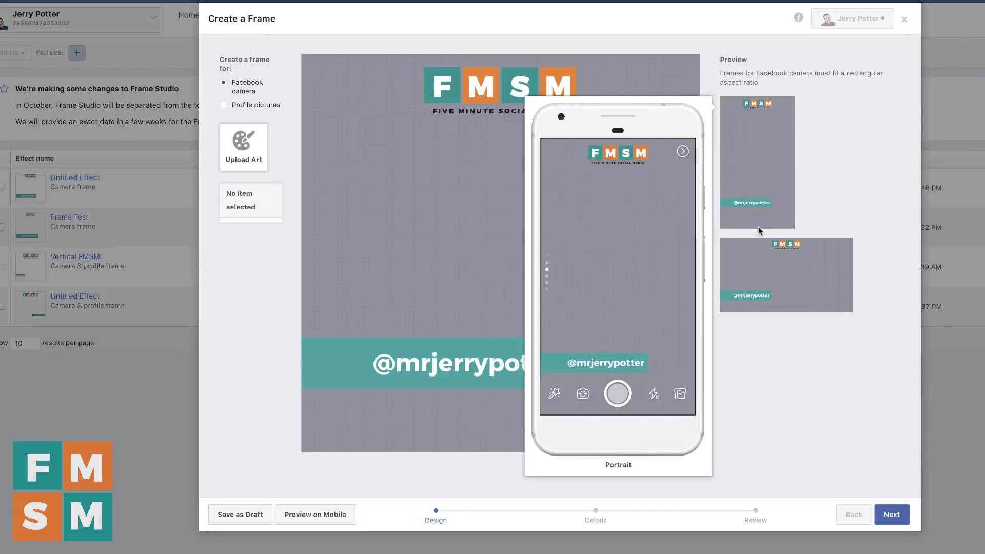
Step: Name the frame 'FMSM Frame Test', keeping Available anywhere and Make active right away
click(897, 517)
click(424, 108)
text(FMSM Frame Test)
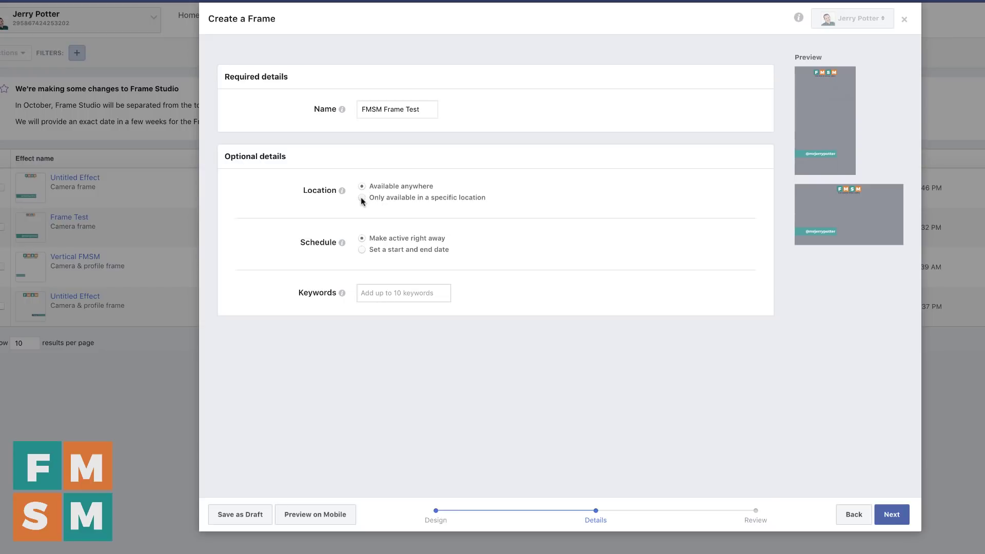
click(362, 198)
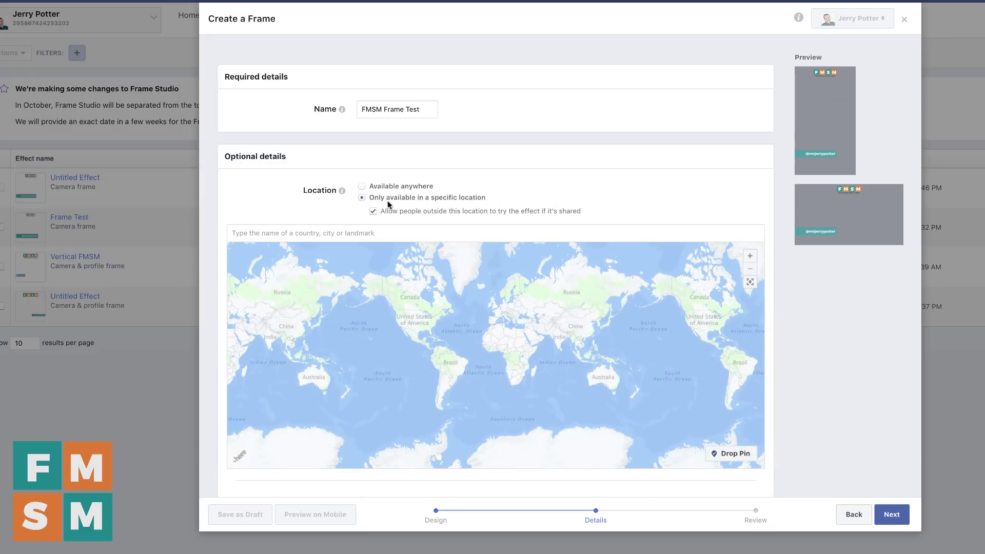
click(362, 187)
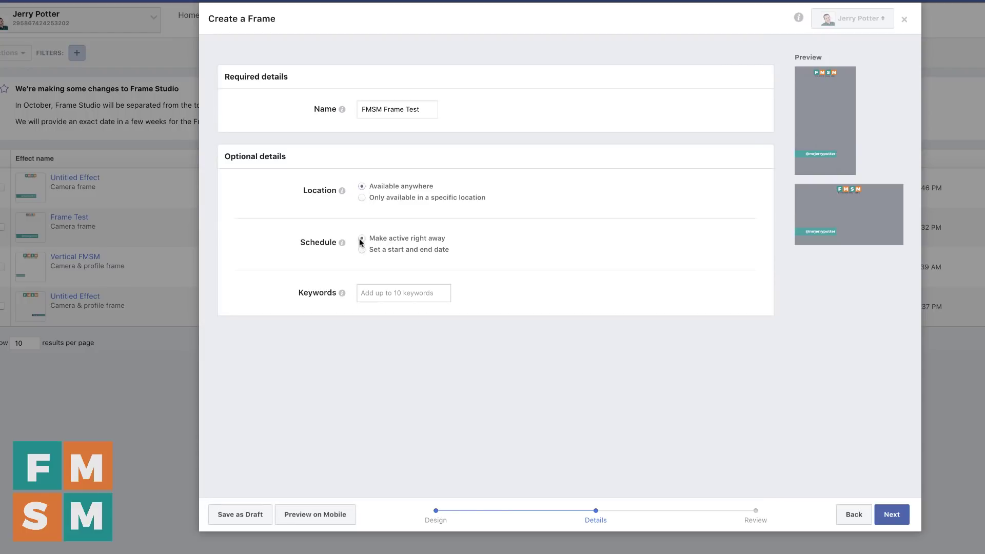
click(363, 249)
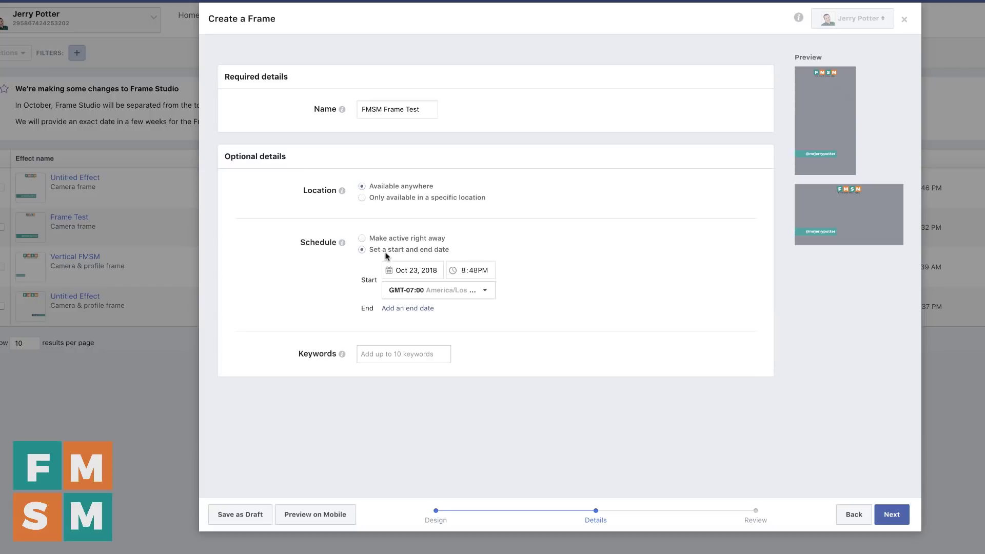
click(362, 239)
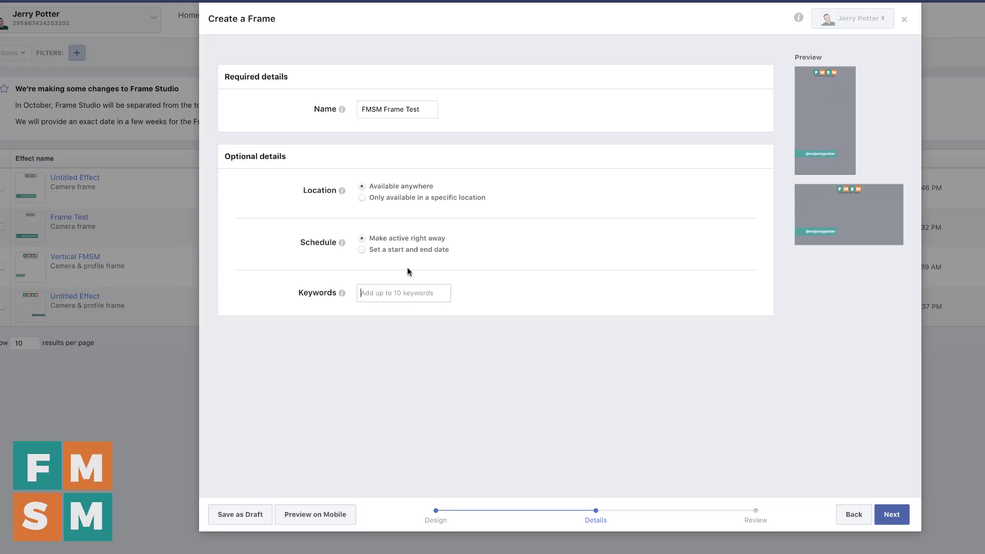
click(884, 510)
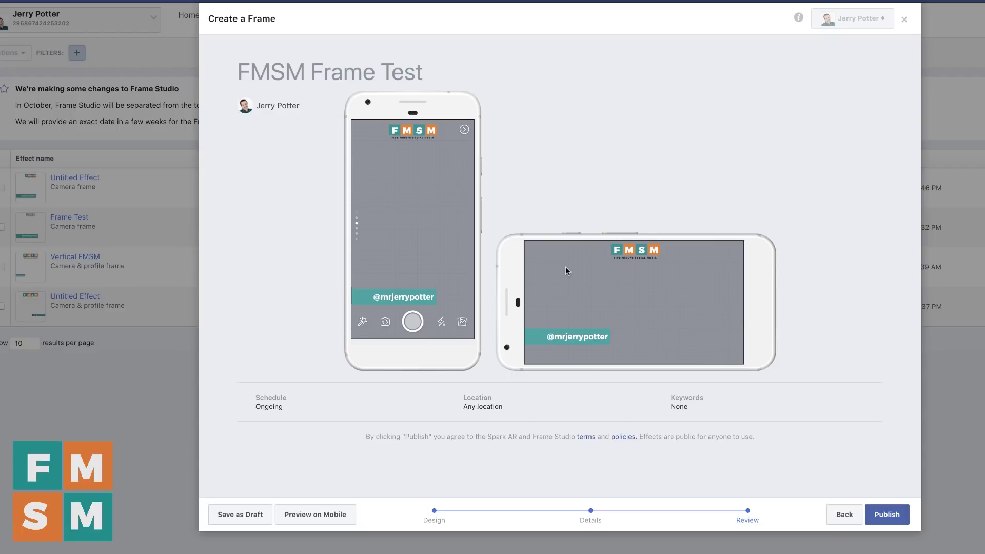
Step: Publish FMSM Frame Test, confirm with OK, close the published notice, then open the phone camera
click(891, 517)
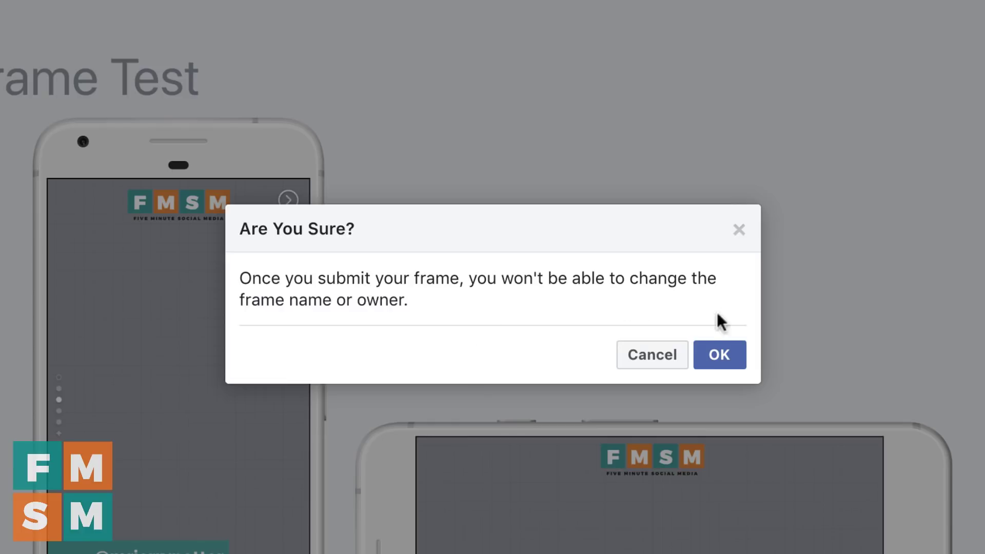
click(722, 354)
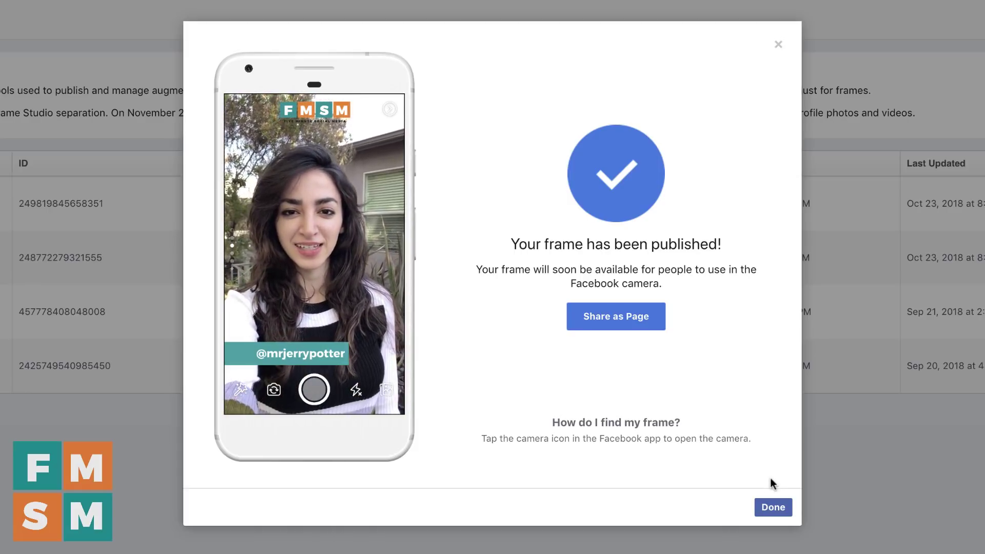
click(773, 508)
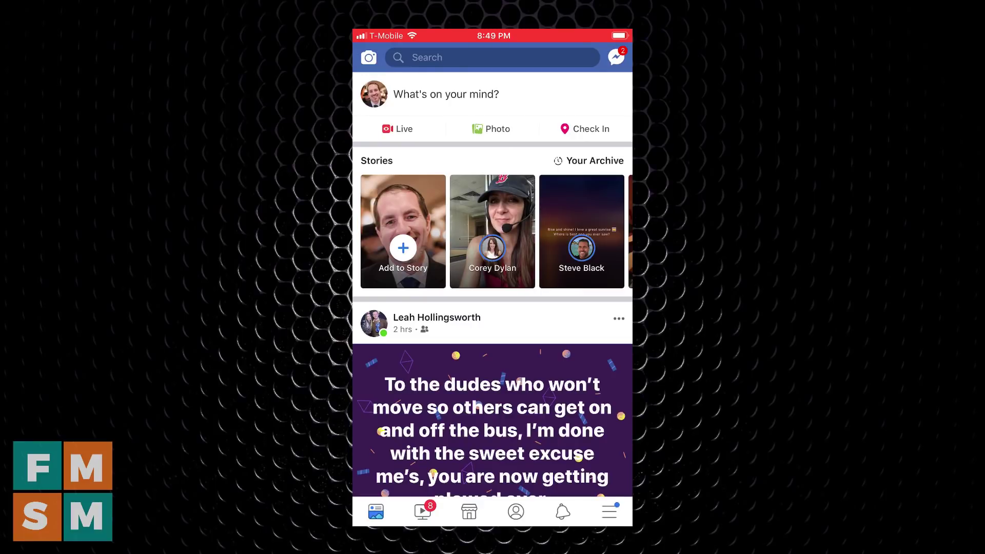
scroll(493, 266, down, 1)
click(397, 115)
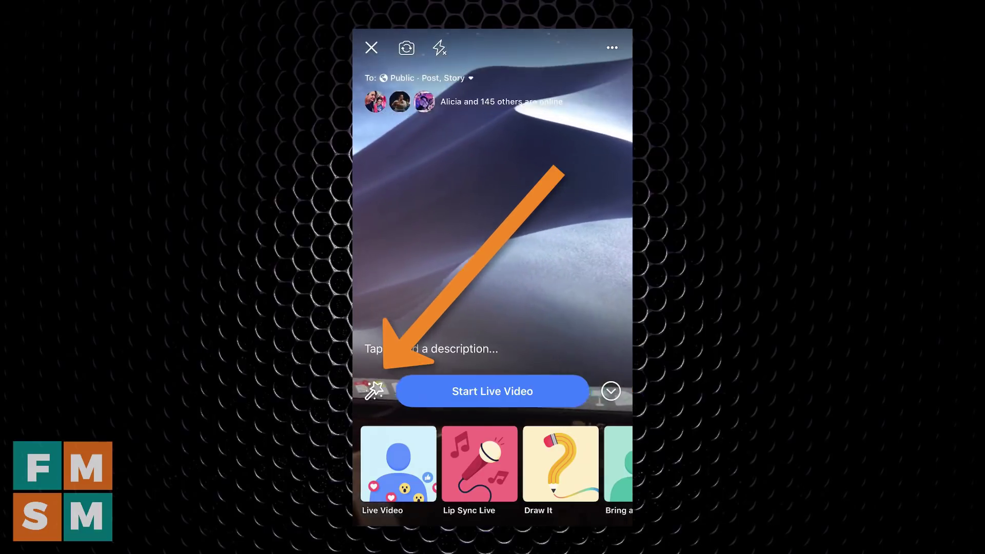
Step: In the camera effects, switch to the frames category and pick the FMSM frame thumbnail
click(374, 391)
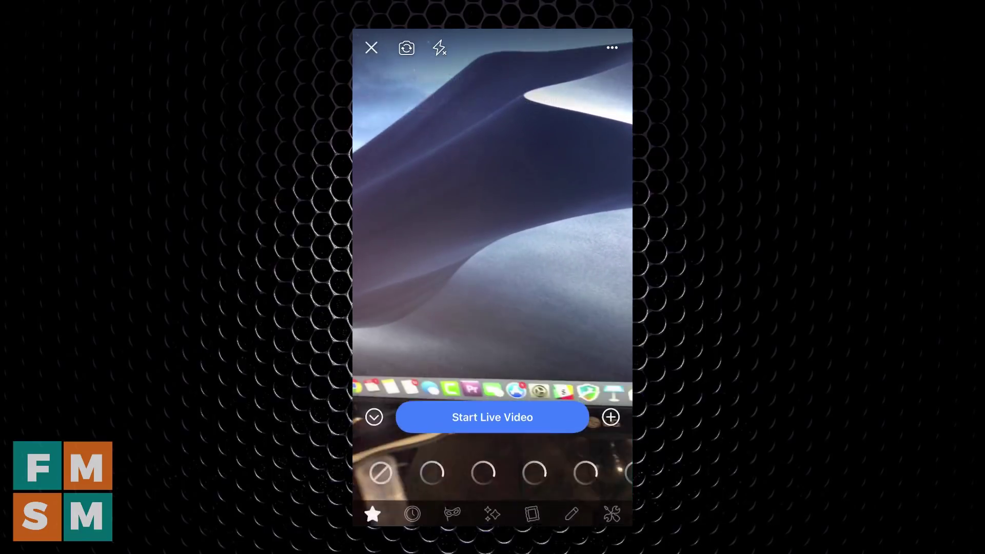
click(412, 472)
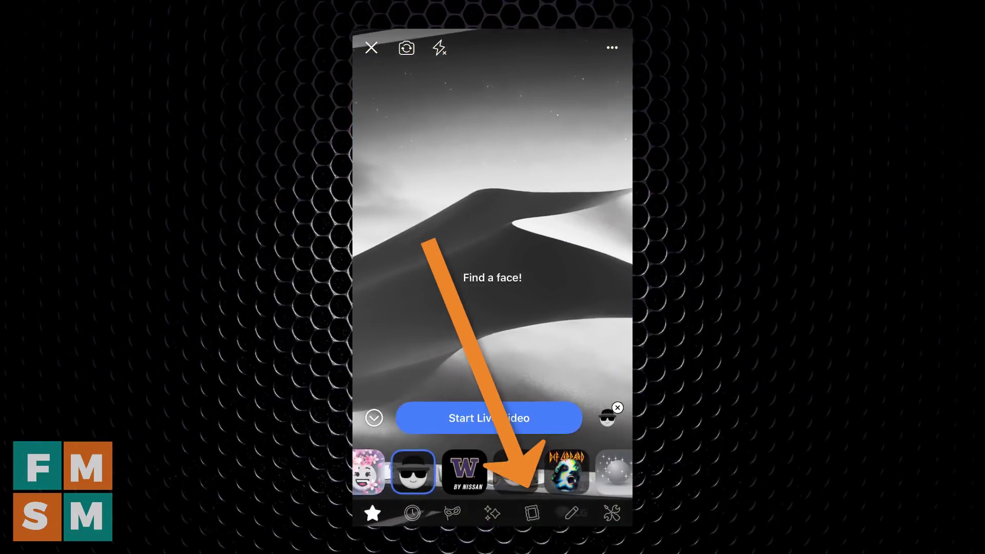
click(531, 512)
scroll(492, 471, right, 2)
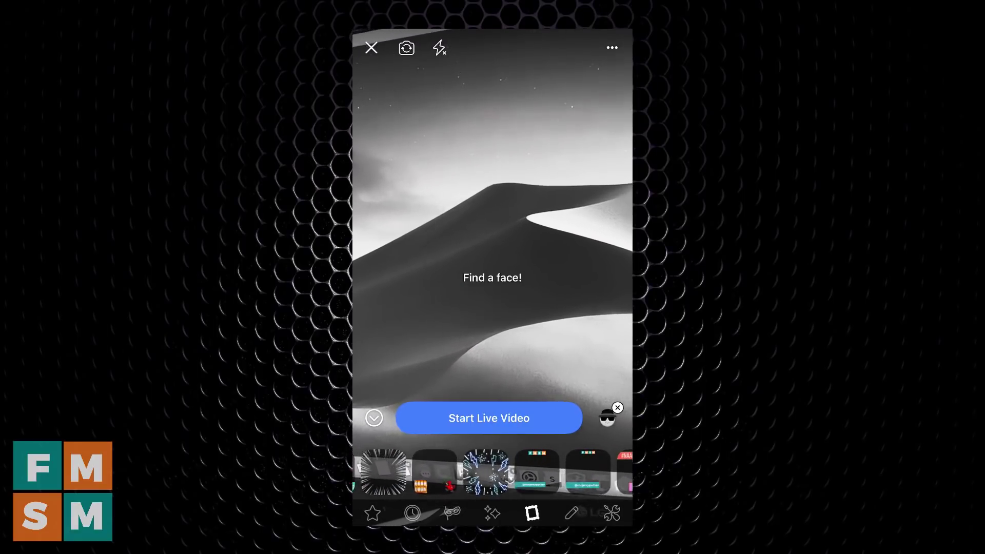
click(537, 472)
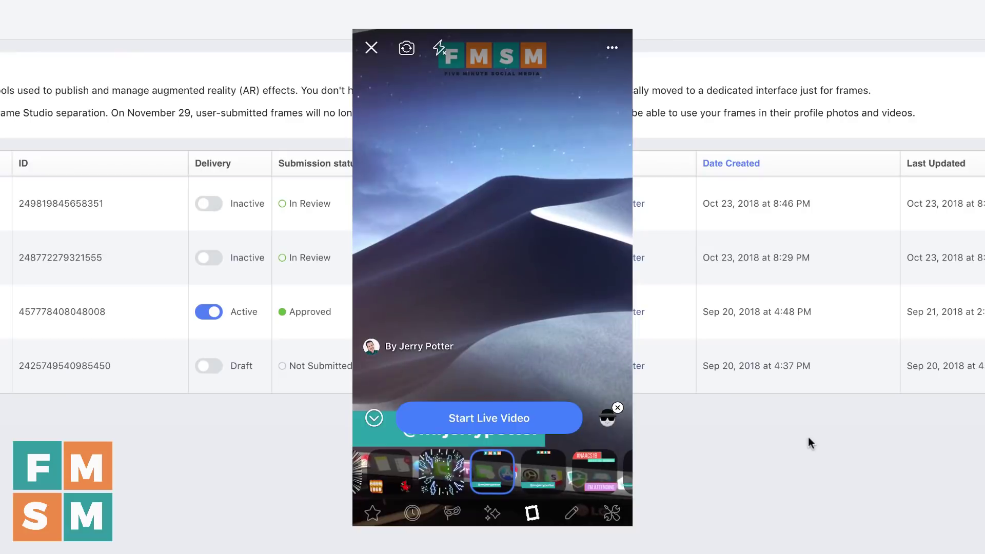